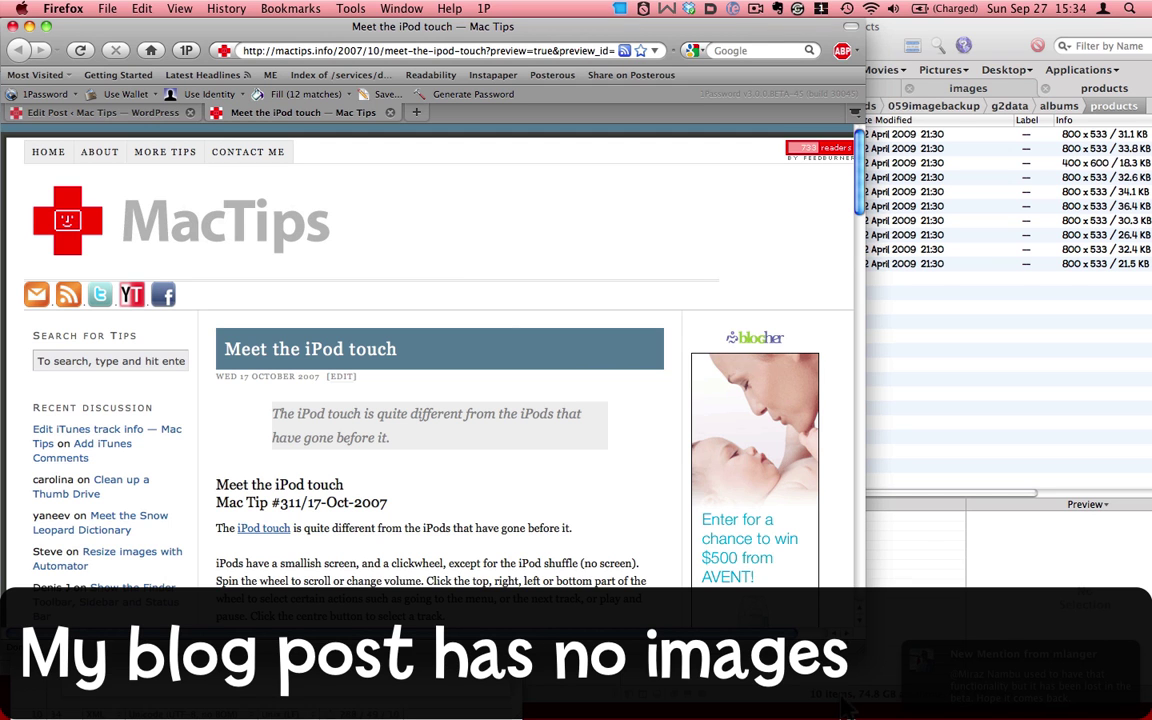
# Review the "Meet the iPod touch" preview, the image files in the products folder in Path Finder, and the caption list in BBEdit
pyautogui.moveTo(861, 200); pyautogui.dragTo(848, 233)
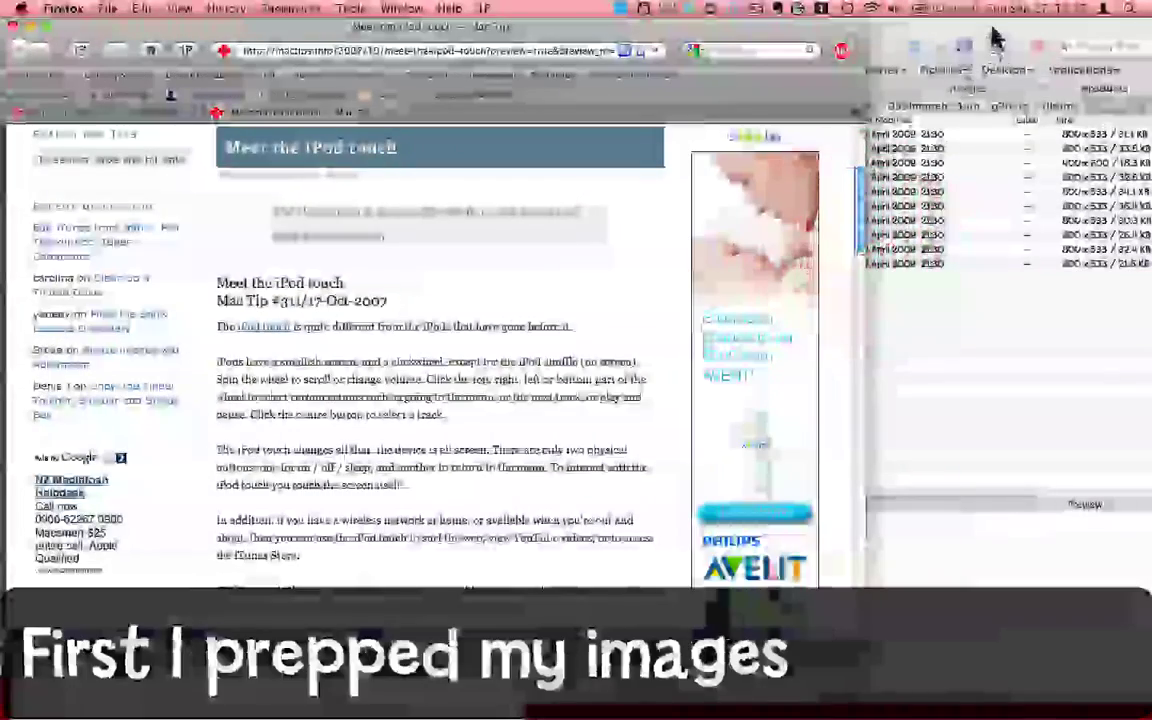
pyautogui.click(997, 40)
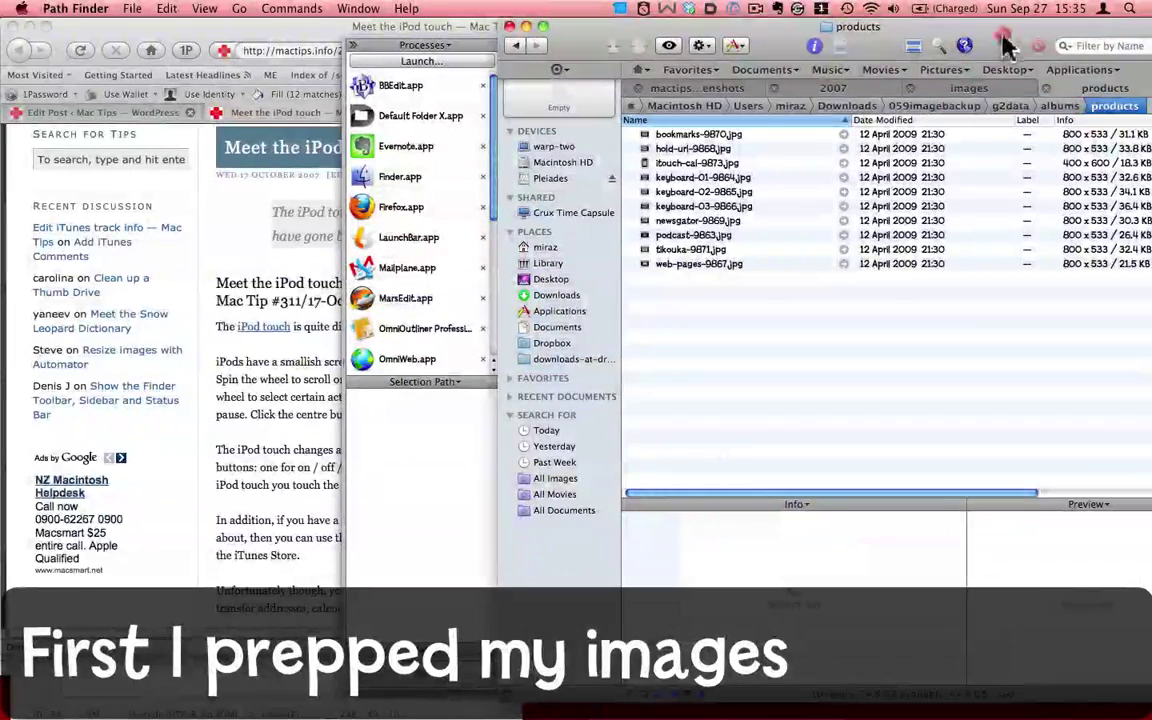
pyautogui.moveTo(1005, 45); pyautogui.dragTo(993, 40)
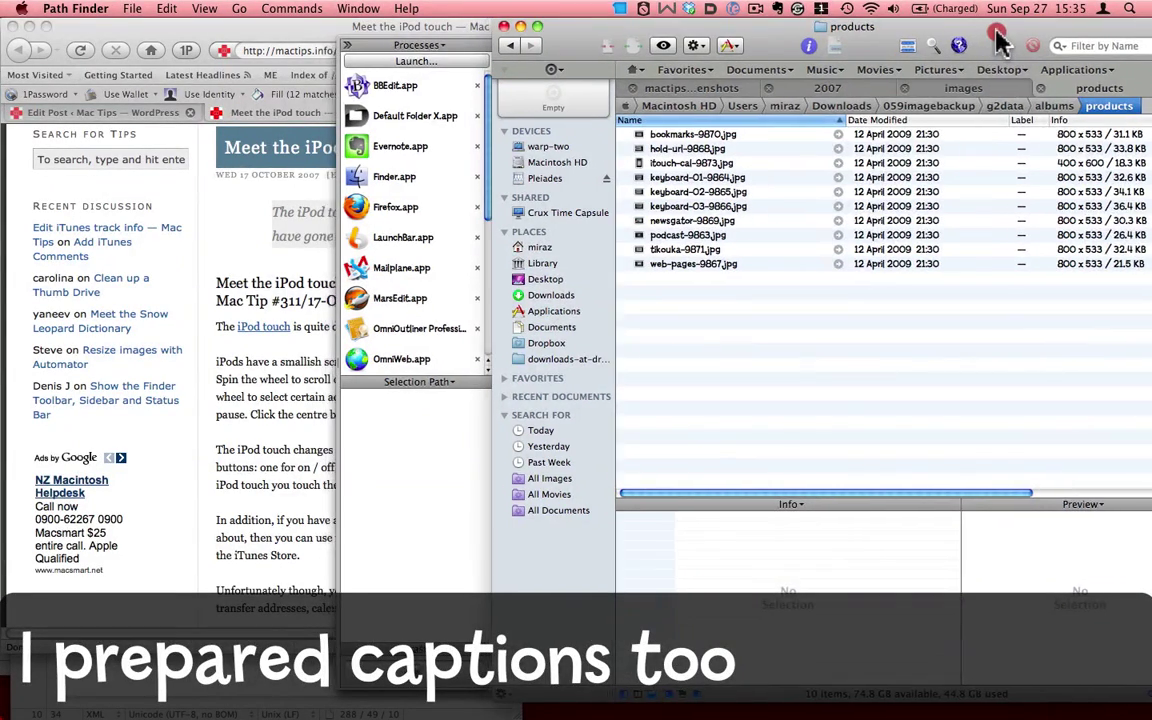
pyautogui.click(318, 697)
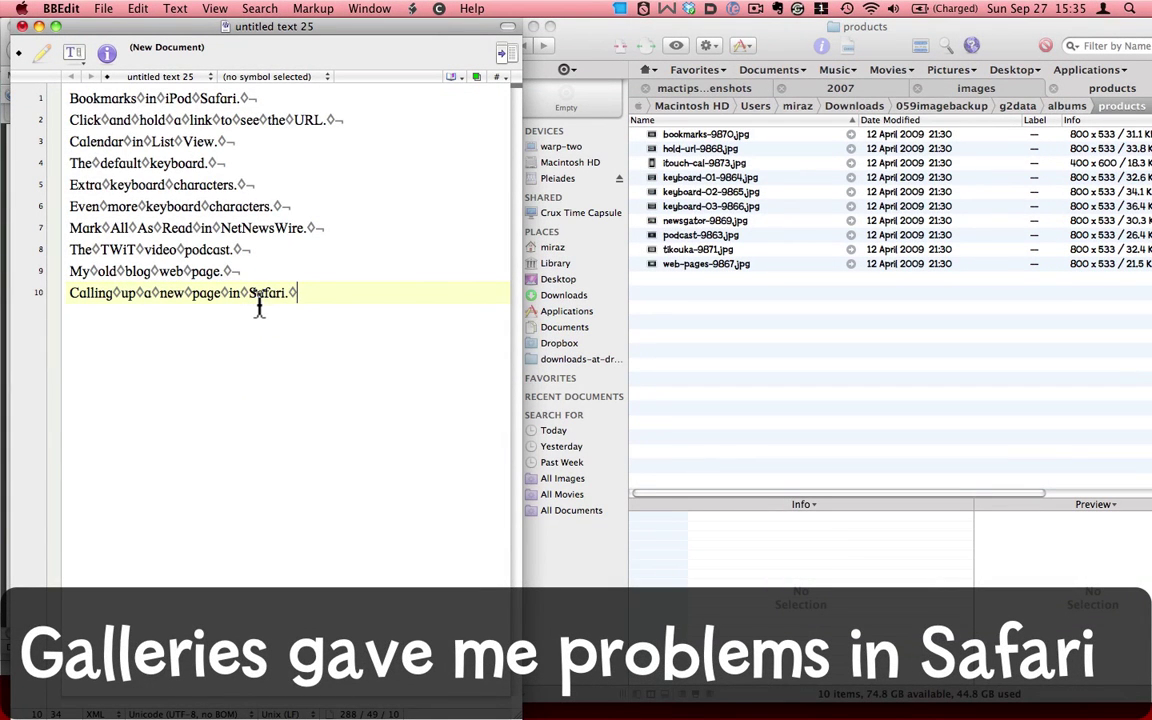
pyautogui.moveTo(259, 30); pyautogui.dragTo(259, 44)
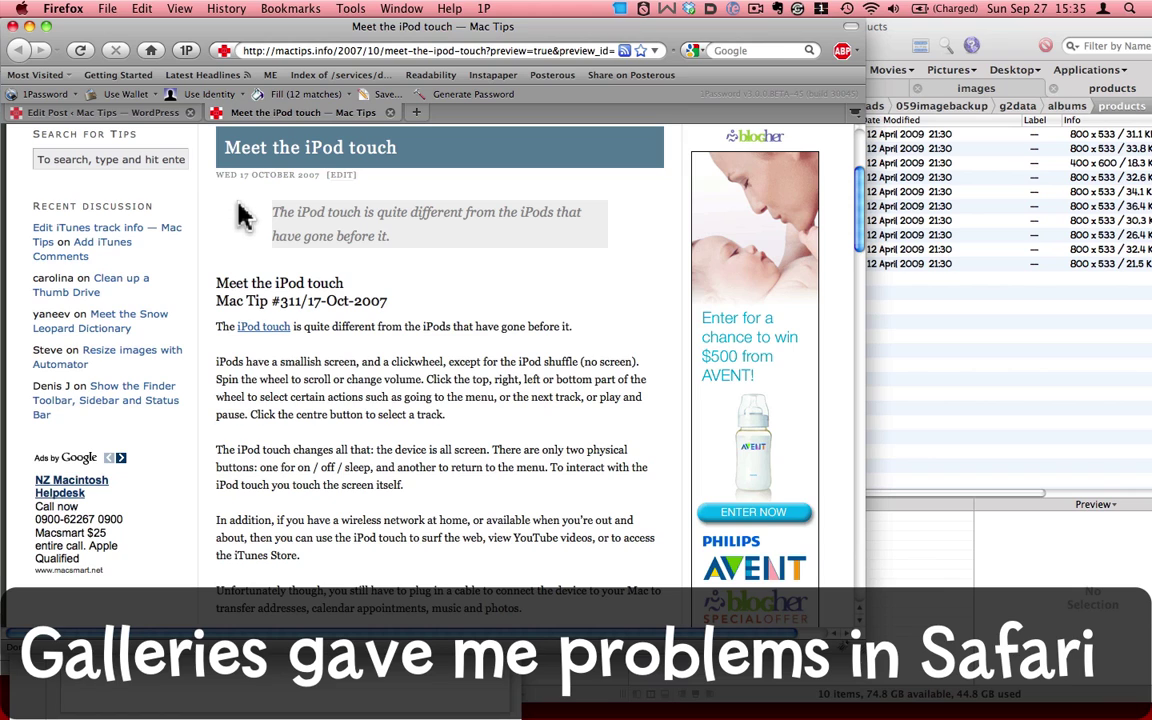
# In the Firefox post editor, place the cursor on the blank line above "A new way of working" and start adding an image
pyautogui.click(163, 116)
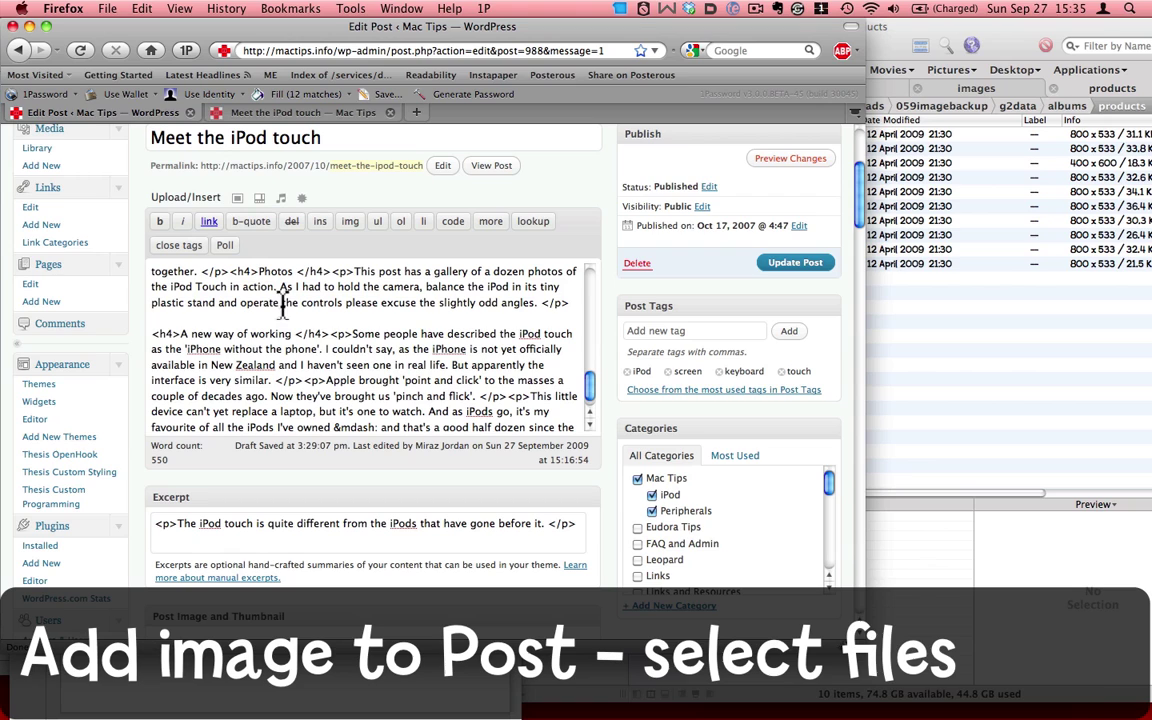
pyautogui.click(157, 320)
pyautogui.click(238, 199)
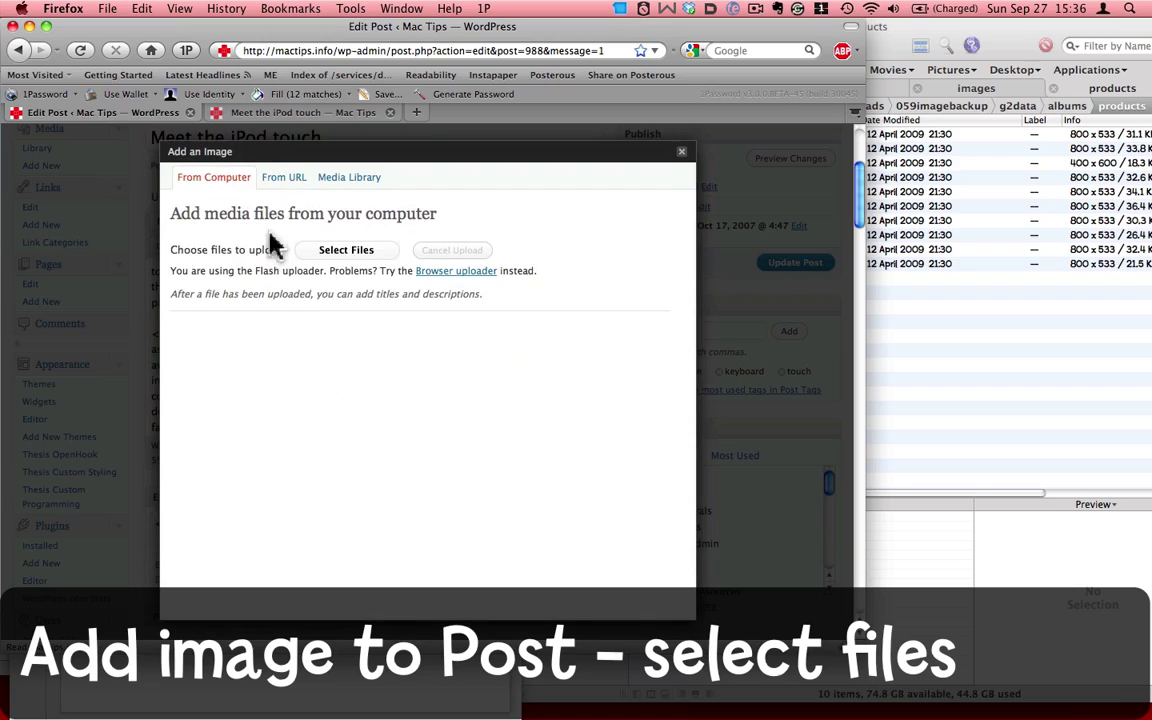
# Upload all ten JPG images from the products folder, bookmarks-9870.jpg through web-pages-9867.jpg
pyautogui.click(347, 255)
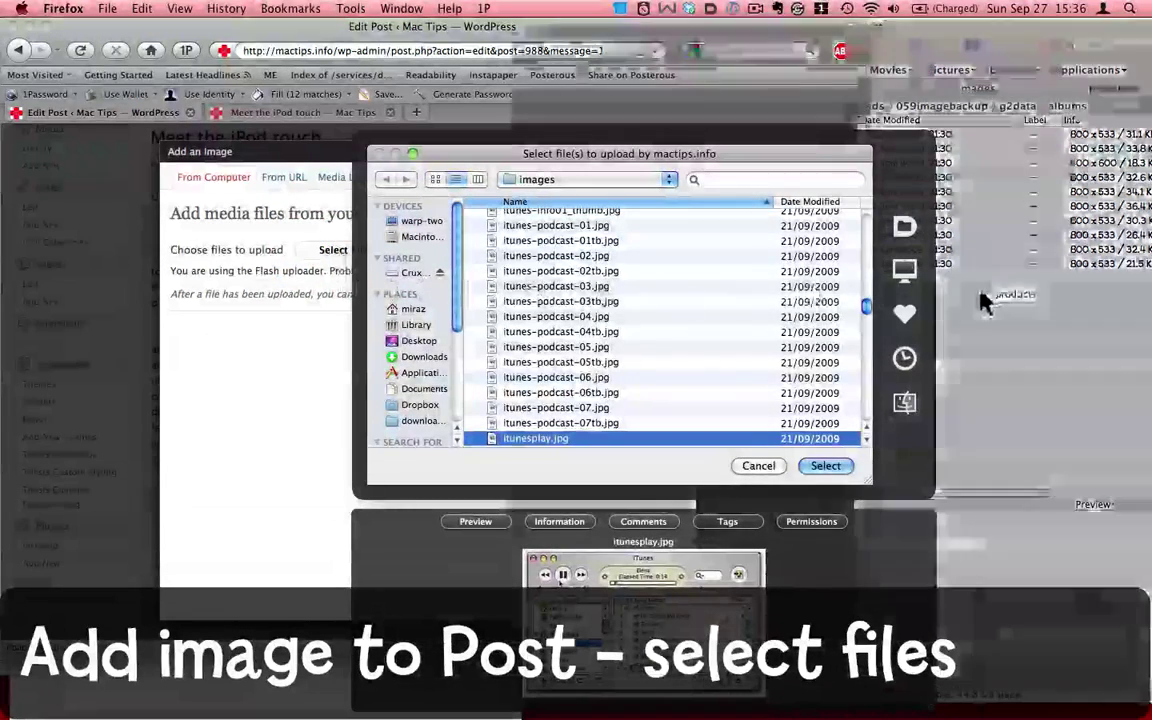
pyautogui.click(985, 295)
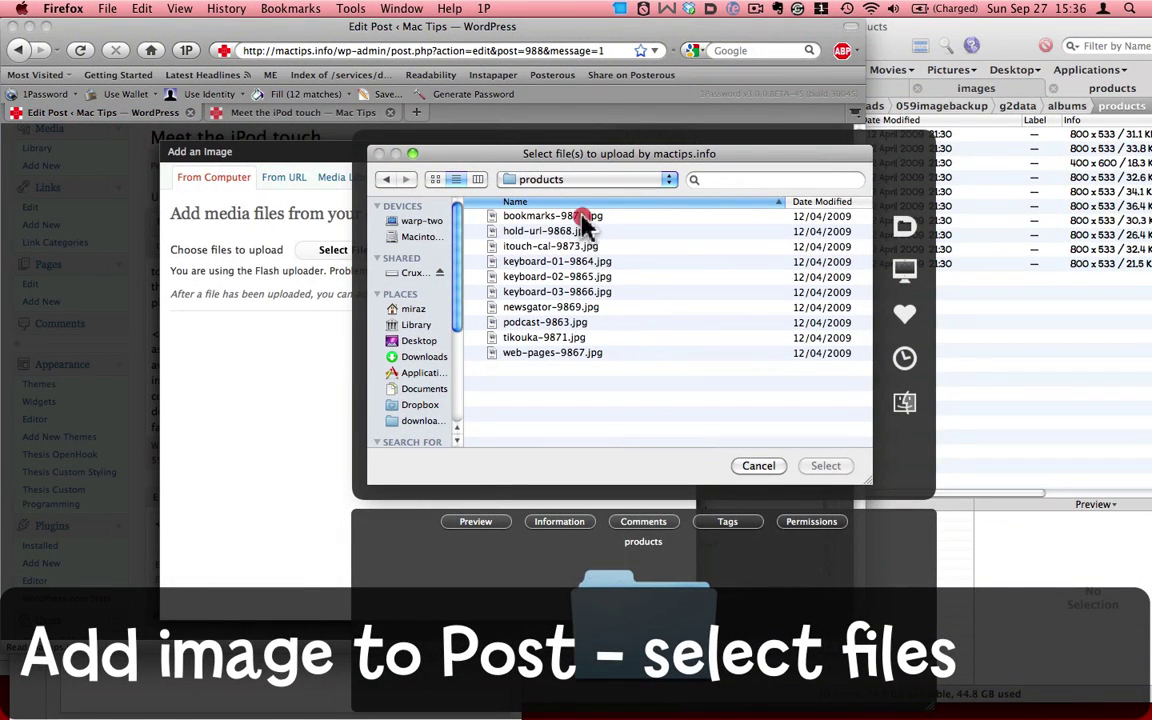
pyautogui.click(582, 221)
pyautogui.keyDown('shift'); pyautogui.click(572, 355); pyautogui.keyUp('shift')
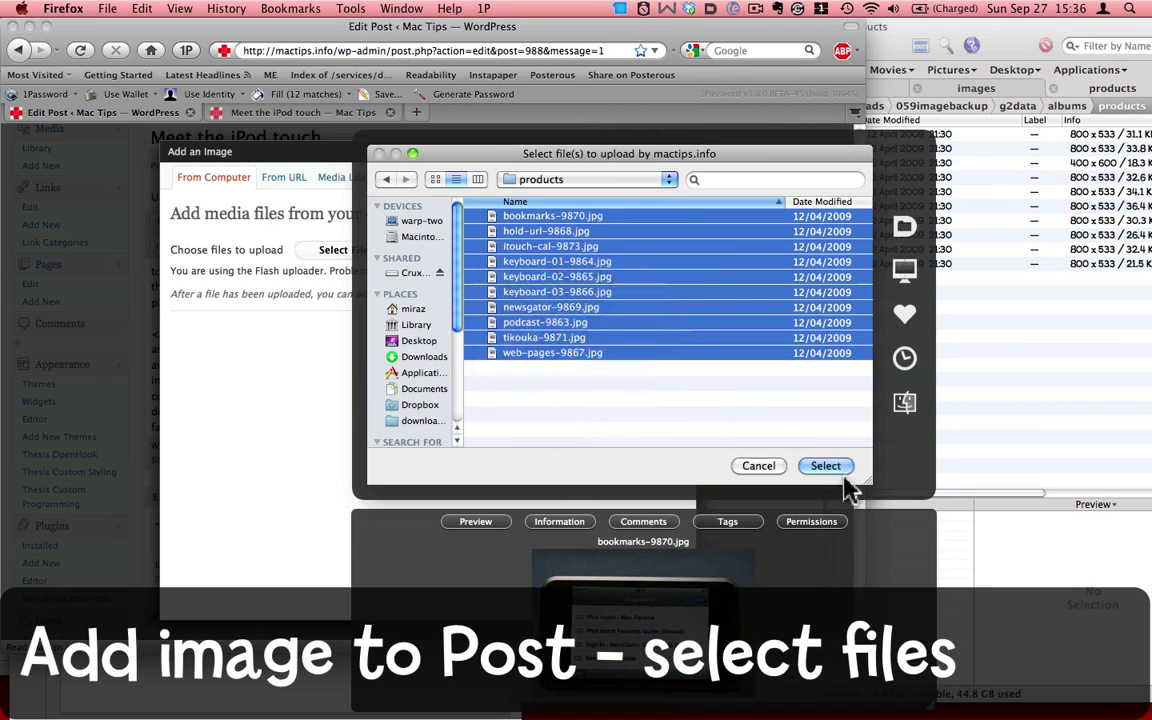
pyautogui.click(830, 467)
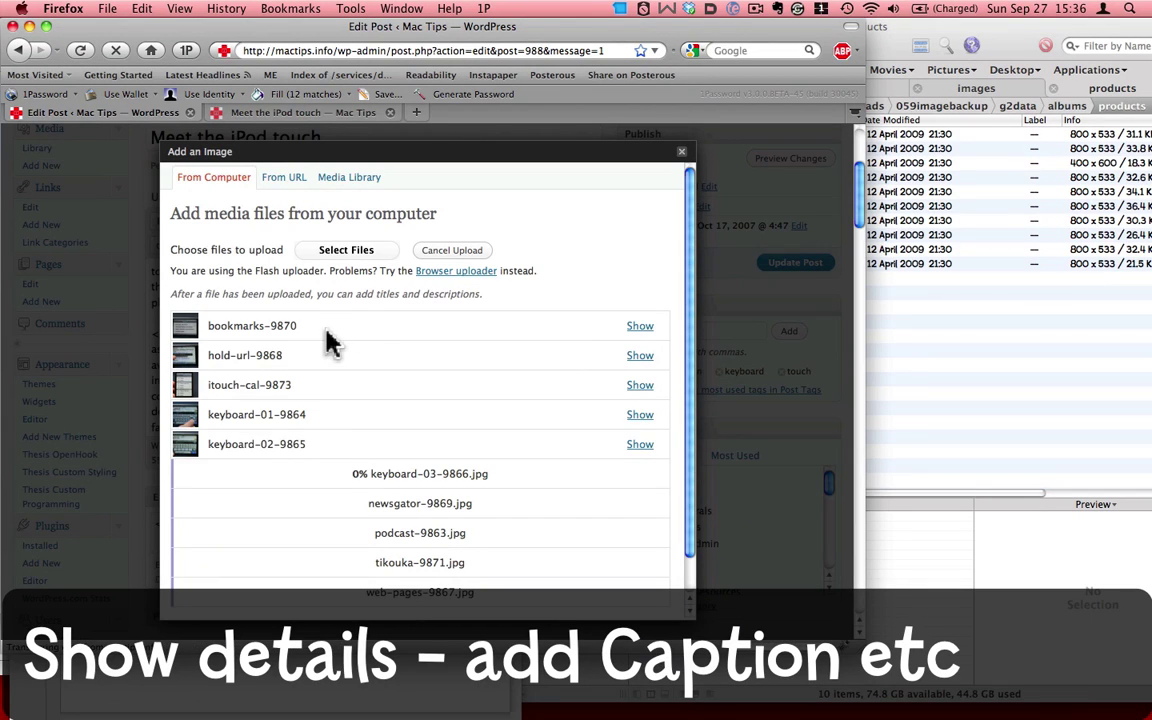
# Expand bookmarks-9870 and replace its title with "Bookmarks in iPod Safari." copied from the BBEdit caption list
pyautogui.click(641, 327)
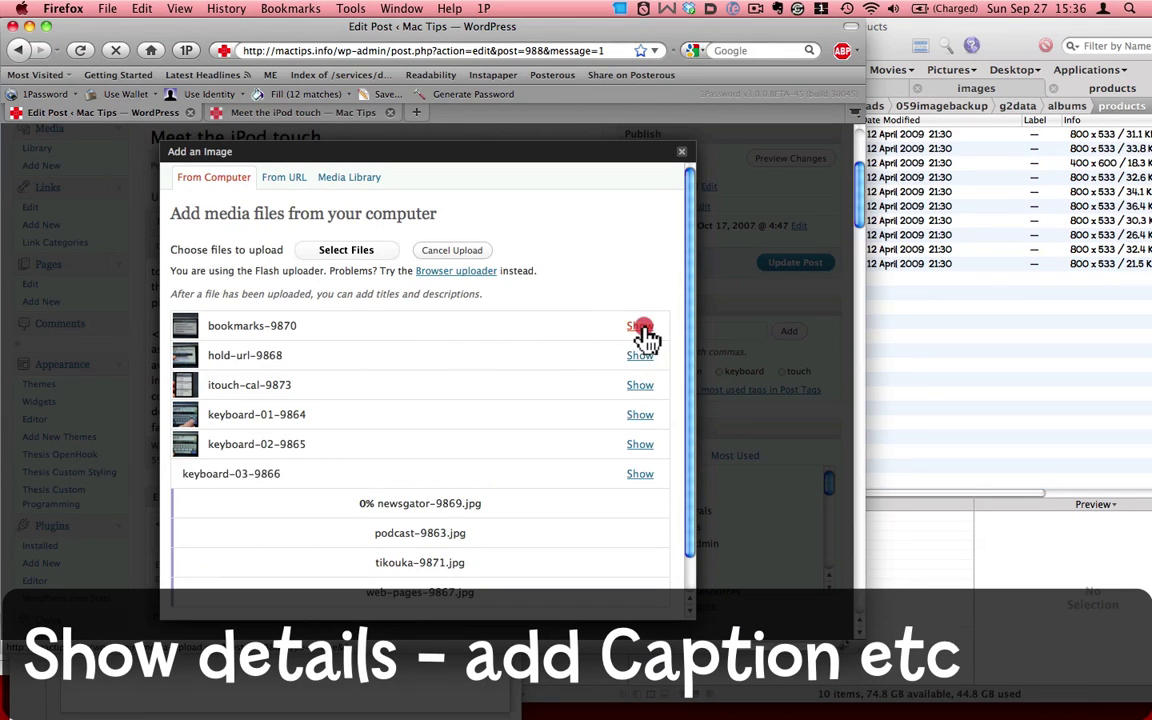
pyautogui.click(425, 685)
pyautogui.moveTo(249, 114); pyautogui.dragTo(64, 114)
pyautogui.press('super+c')
pyautogui.press('super+Tab')
pyautogui.rightClick(340, 315)
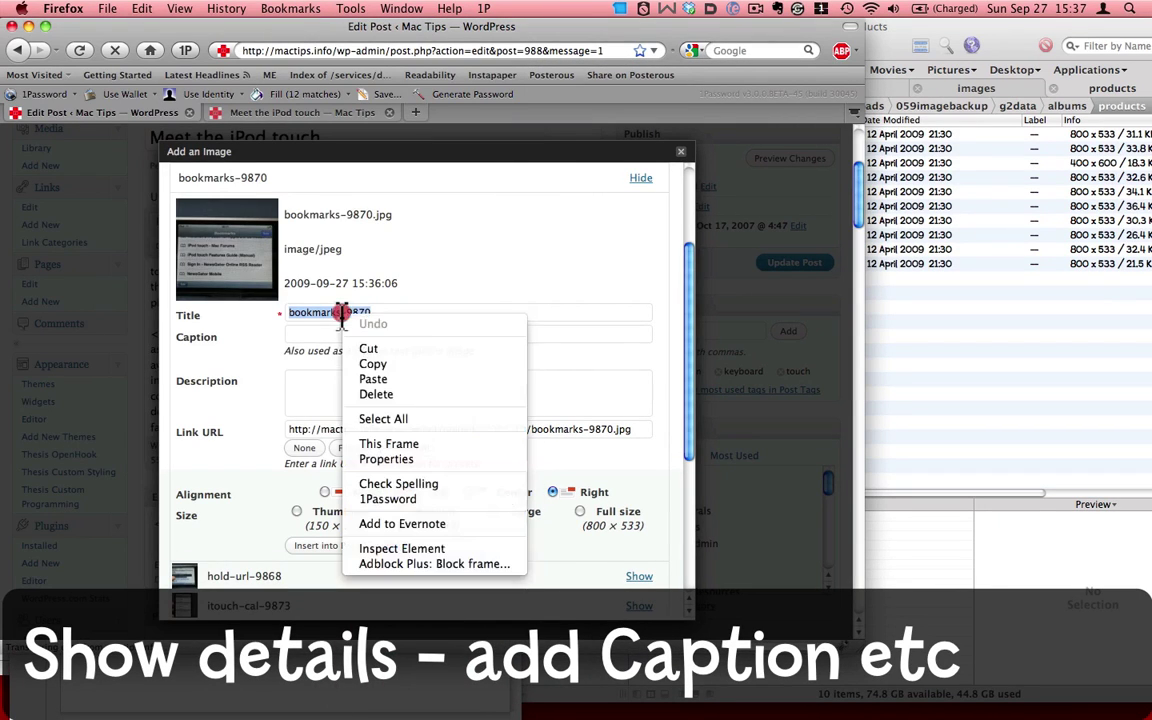
pyautogui.click(380, 383)
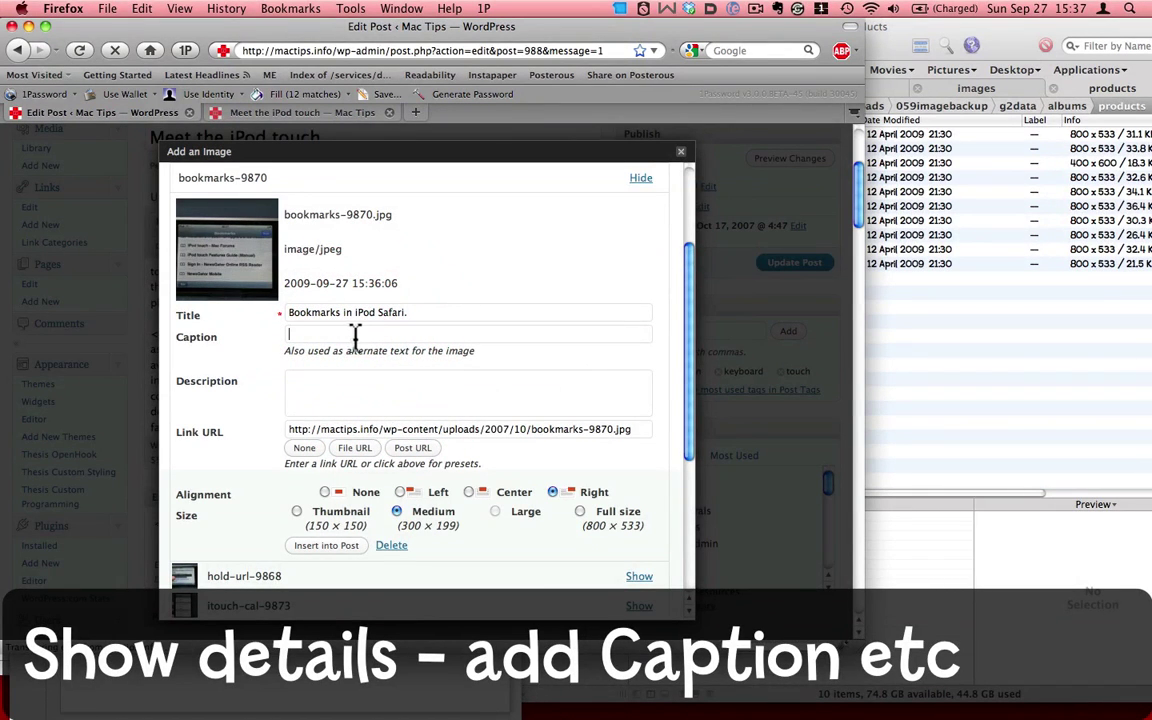
# Paste "Bookmarks in iPod Safari." as both the caption and the description of bookmarks-9870
pyautogui.rightClick(292, 333)
pyautogui.click(398, 411)
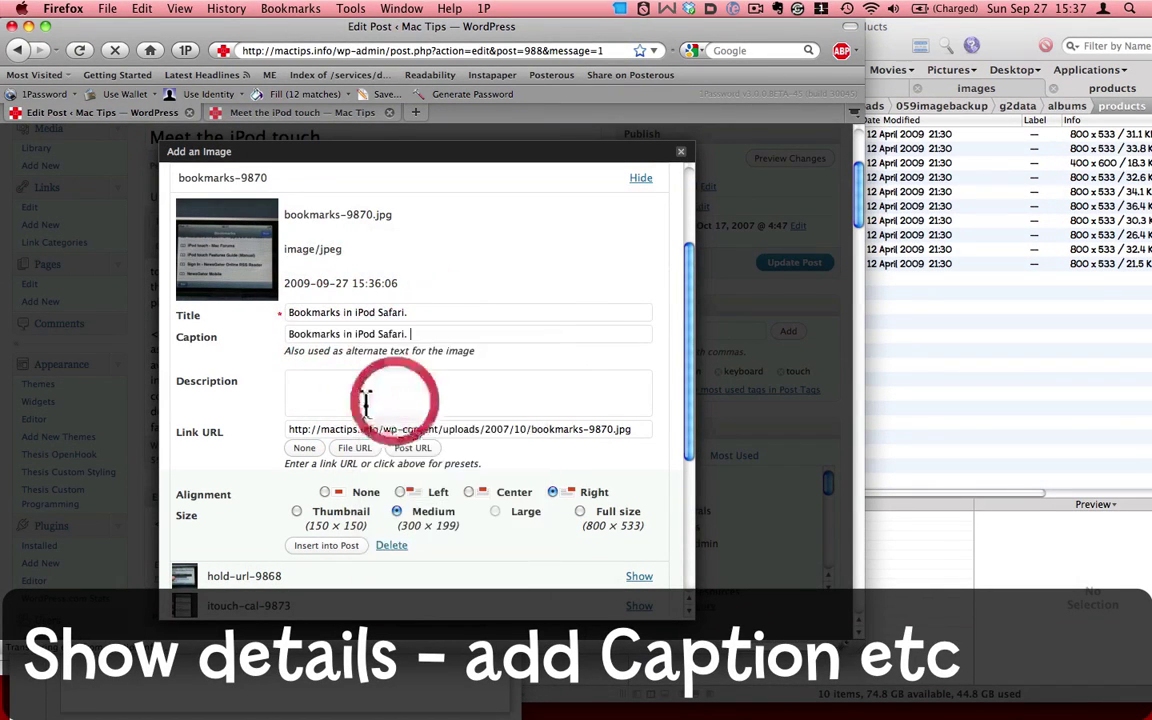
pyautogui.click(355, 393)
pyautogui.rightClick(355, 393)
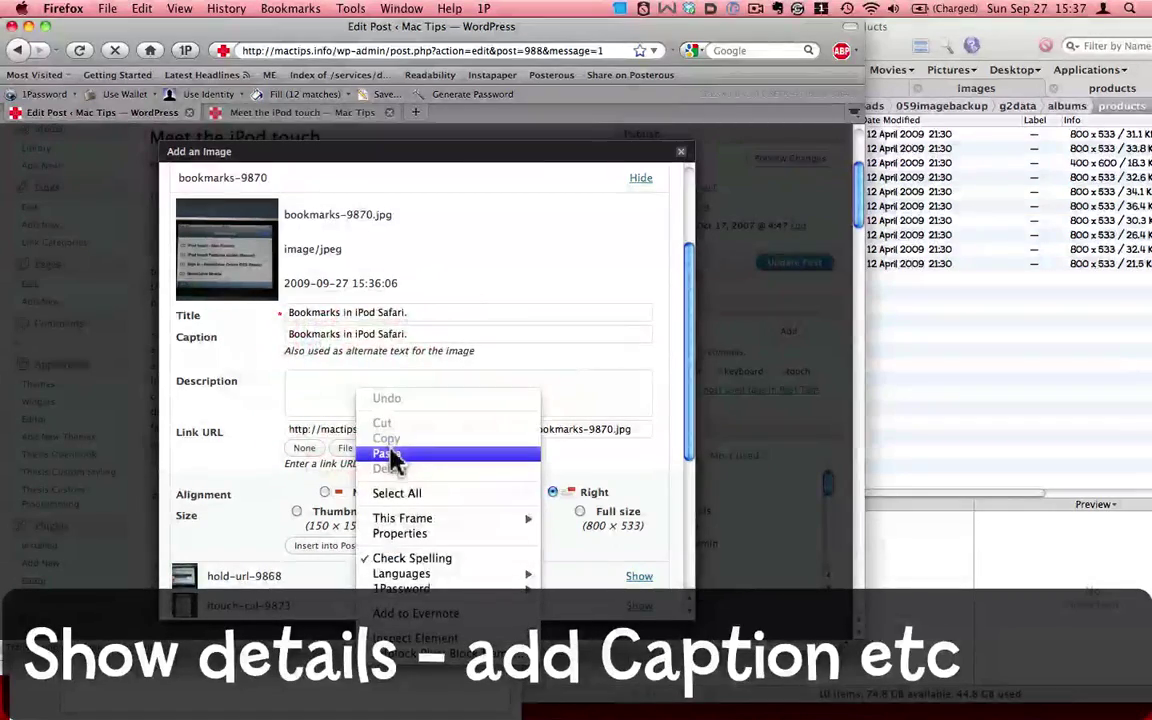
pyautogui.click(393, 455)
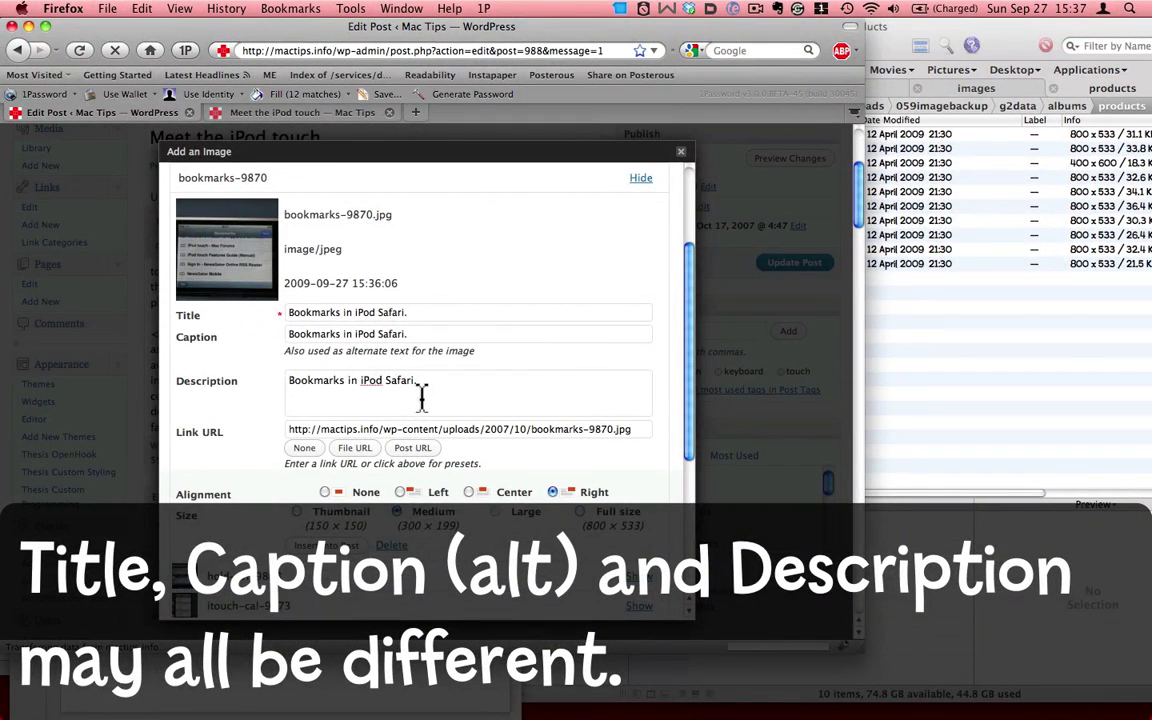
# Expand hold-url-9868 and replace its title with "Click and hold a link to see the URL." copied from the BBEdit list
pyautogui.click(572, 535)
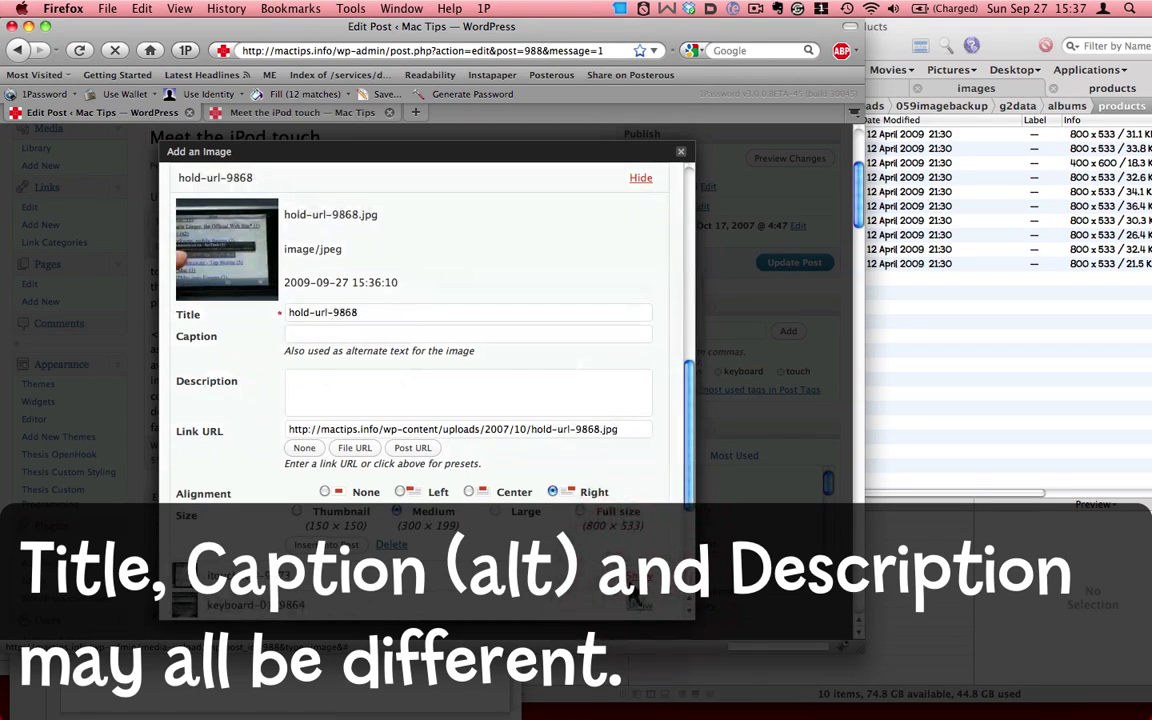
pyautogui.click(368, 698)
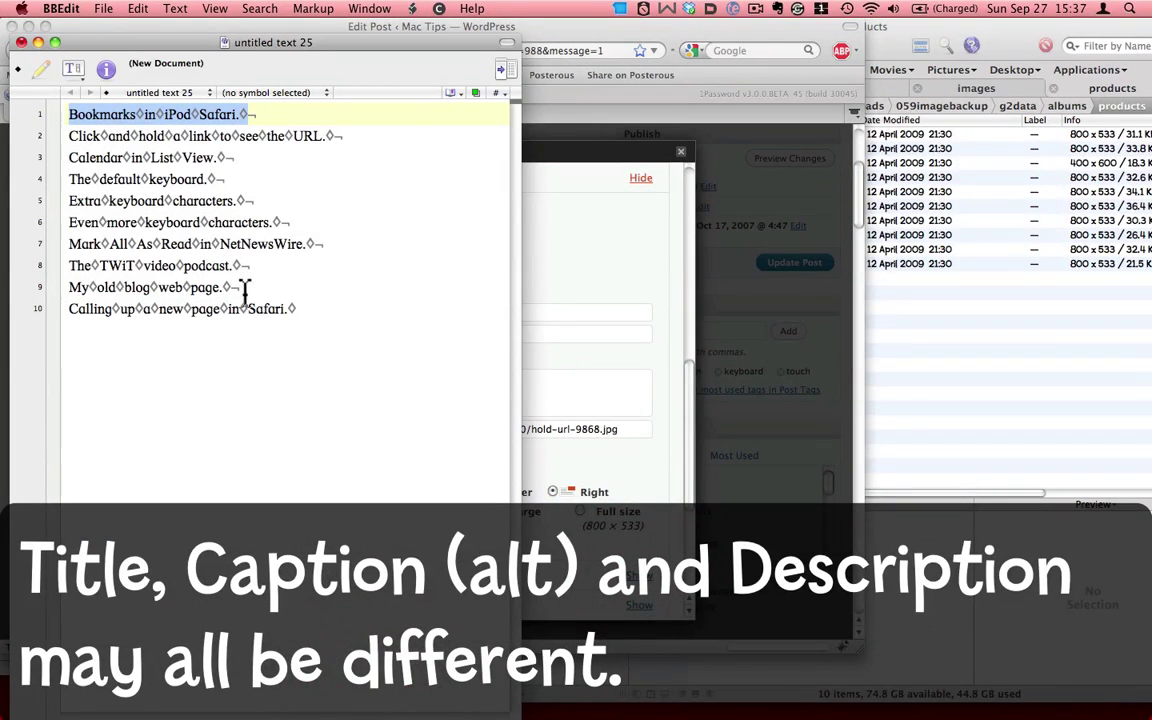
pyautogui.moveTo(330, 140); pyautogui.dragTo(66, 136)
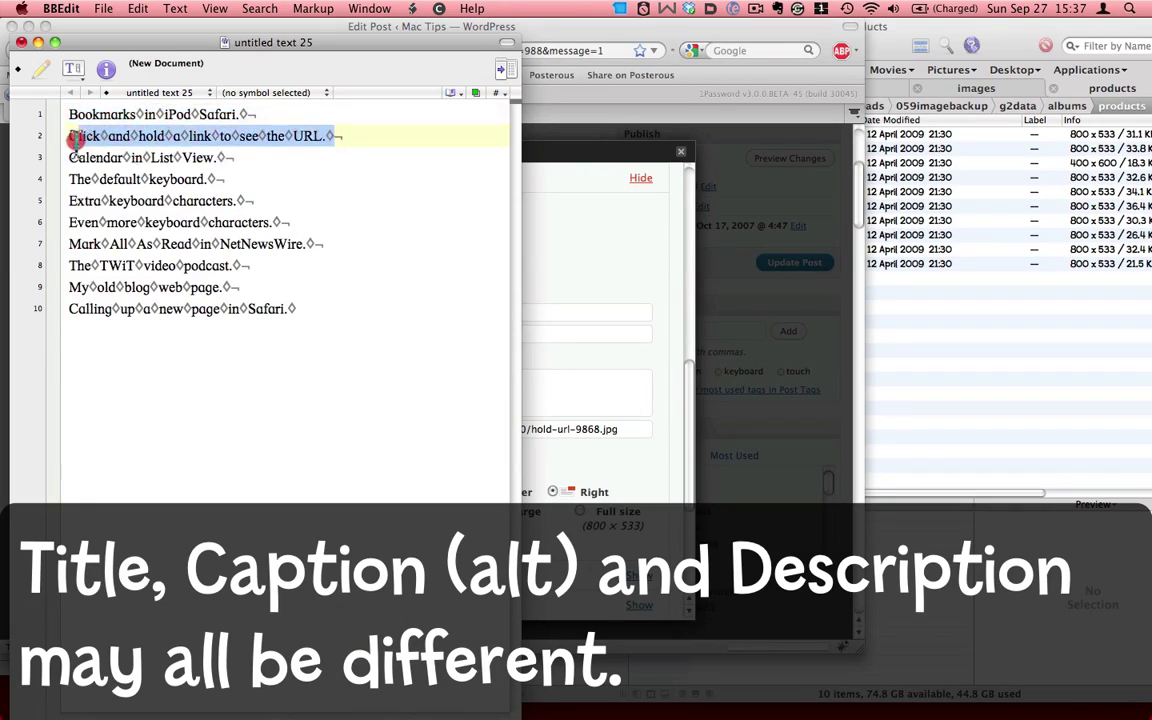
pyautogui.rightClick(108, 138)
pyautogui.click(158, 183)
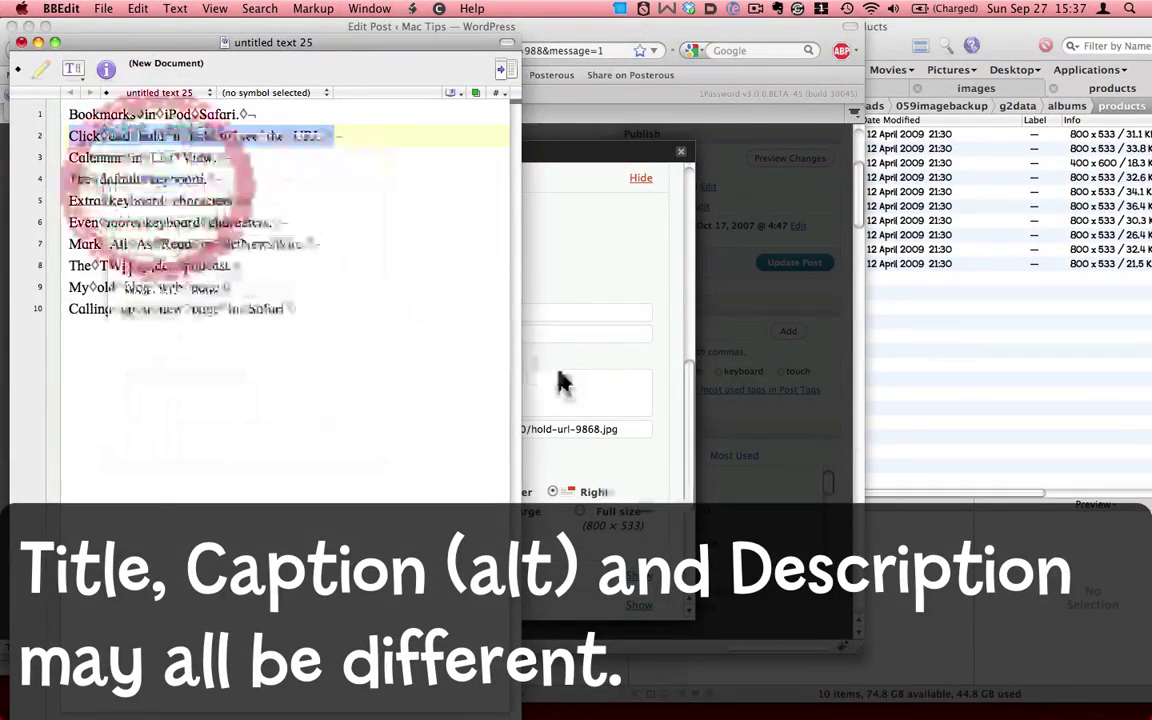
pyautogui.click(548, 348)
pyautogui.moveTo(369, 316); pyautogui.dragTo(290, 312)
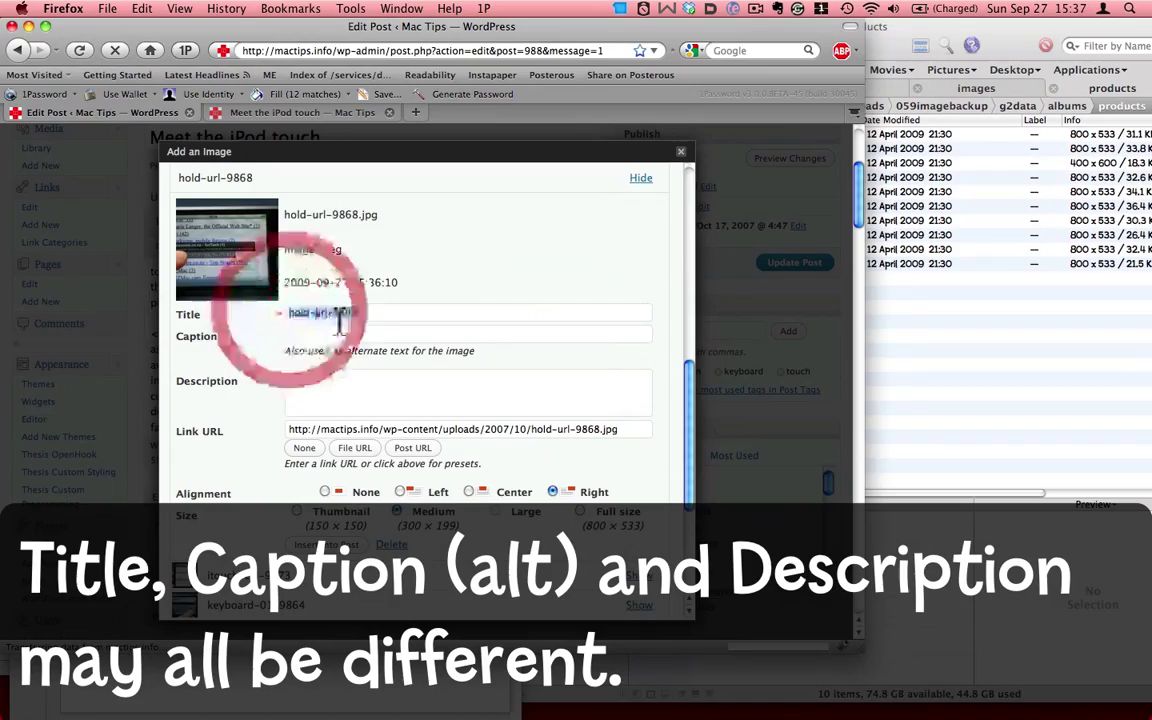
pyautogui.rightClick(343, 318)
pyautogui.click(375, 380)
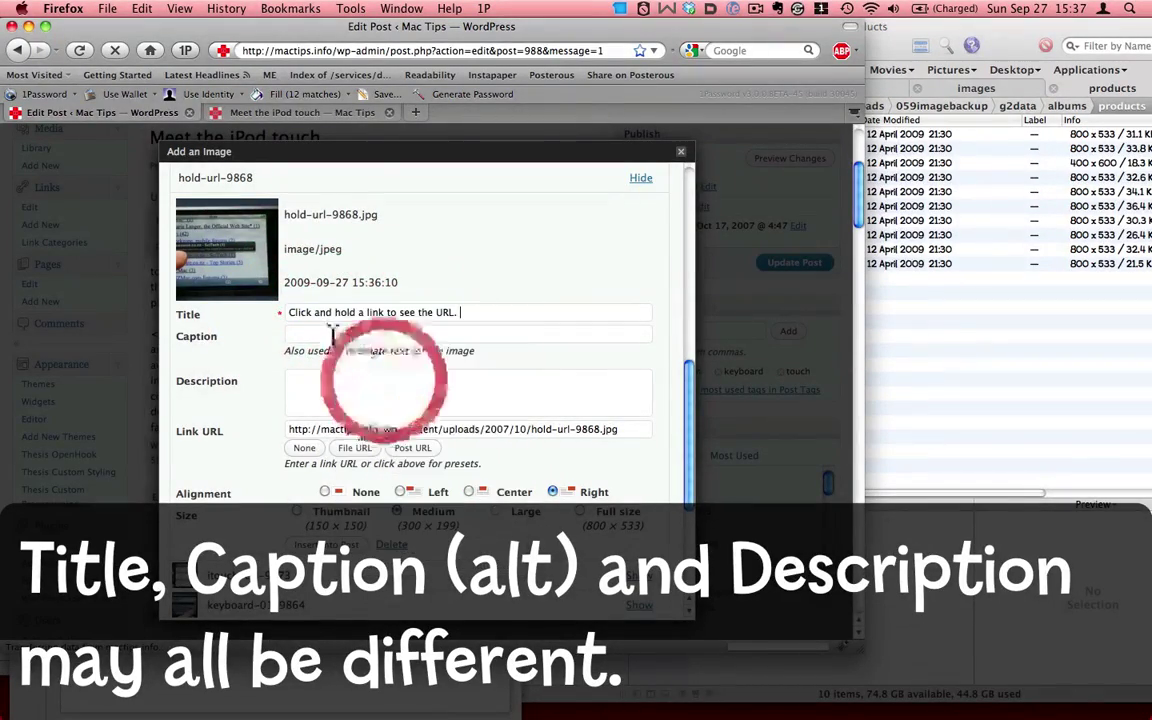
# Paste "Click and hold a link to see the URL." as both the caption and the description of hold-url-9868
pyautogui.click(337, 336)
pyautogui.rightClick(343, 338)
pyautogui.click(369, 400)
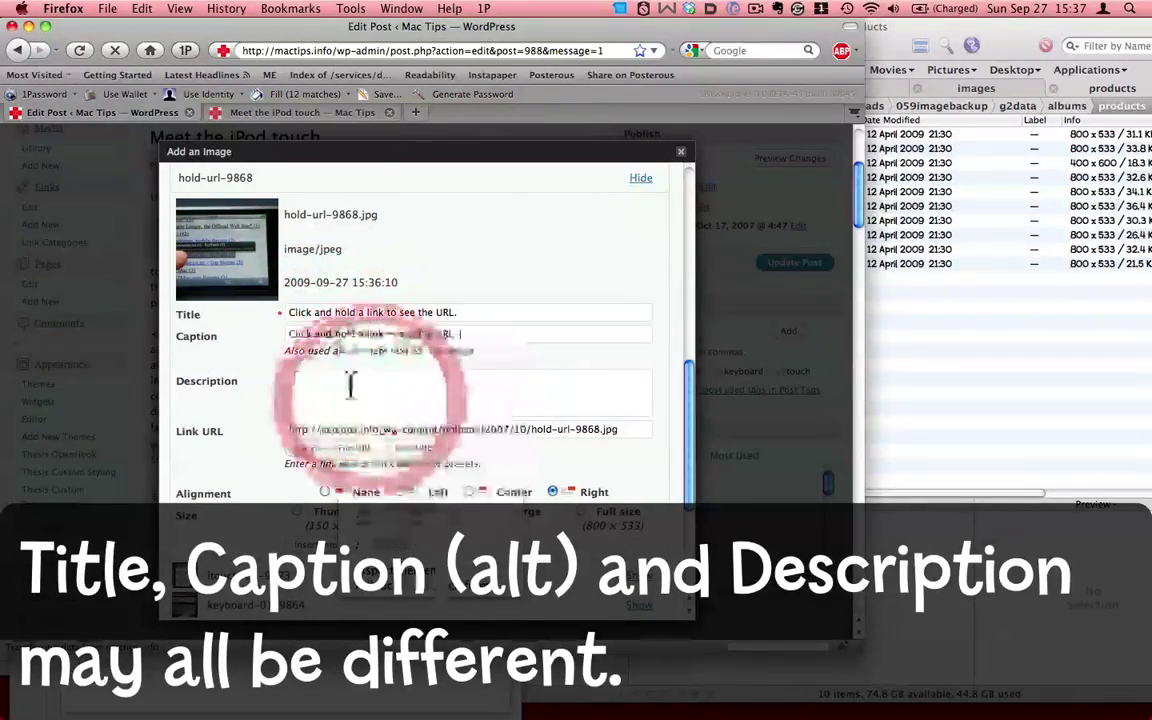
pyautogui.click(345, 392)
pyautogui.rightClick(348, 390)
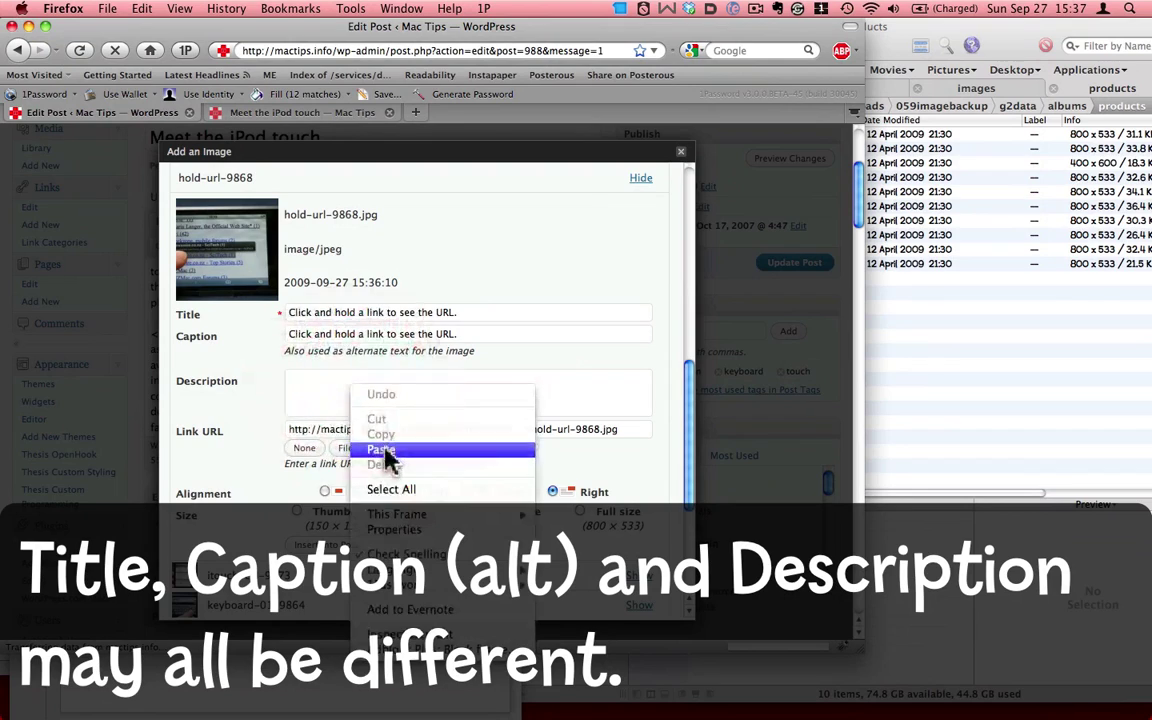
pyautogui.click(385, 452)
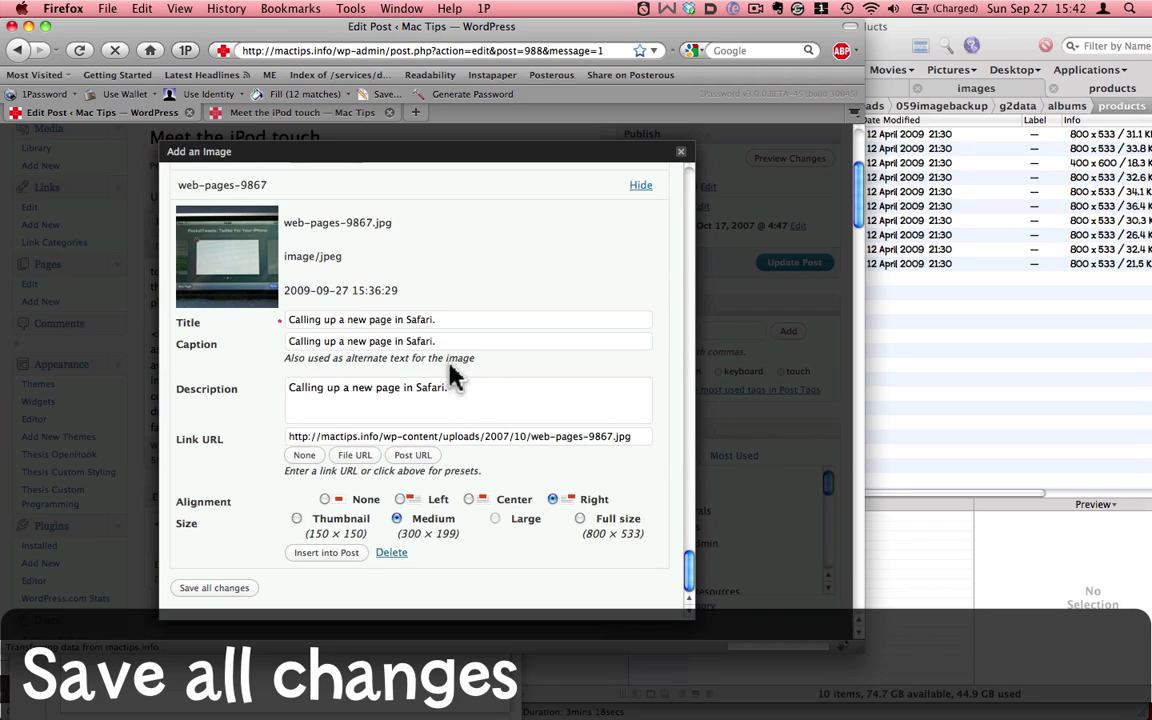
# Save all changes to the uploaded images and set the gallery thumbnails to link to Image File
pyautogui.click(228, 588)
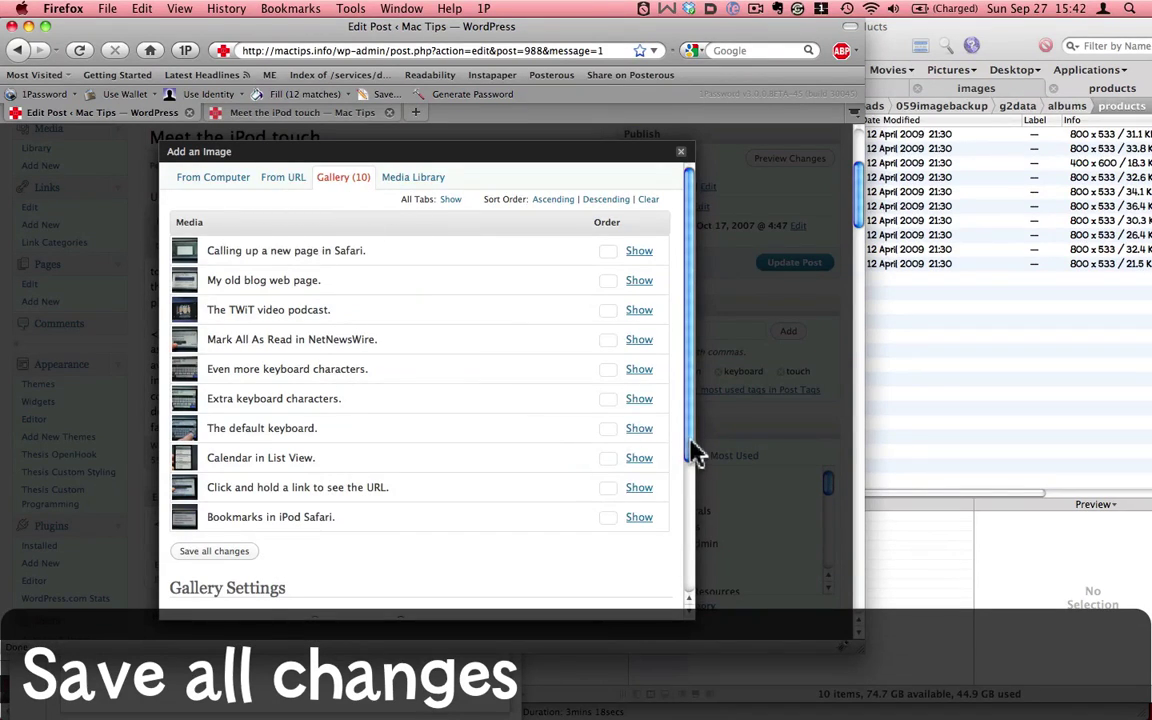
pyautogui.moveTo(690, 456); pyautogui.dragTo(679, 576)
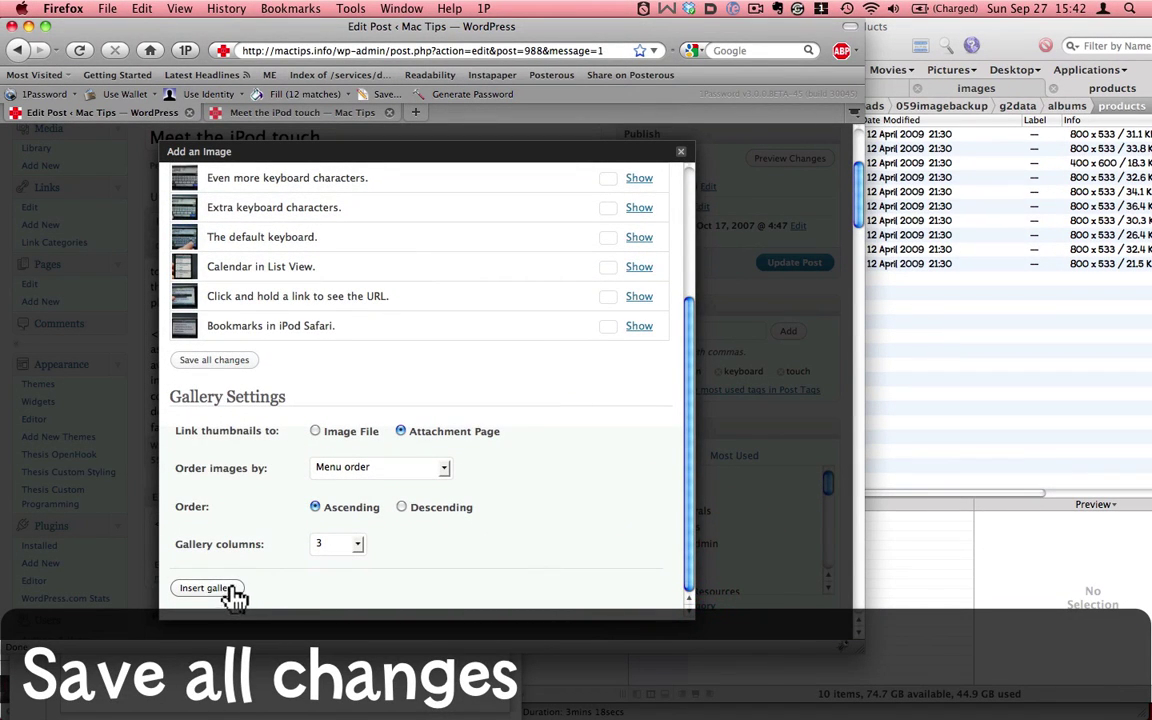
pyautogui.click(316, 431)
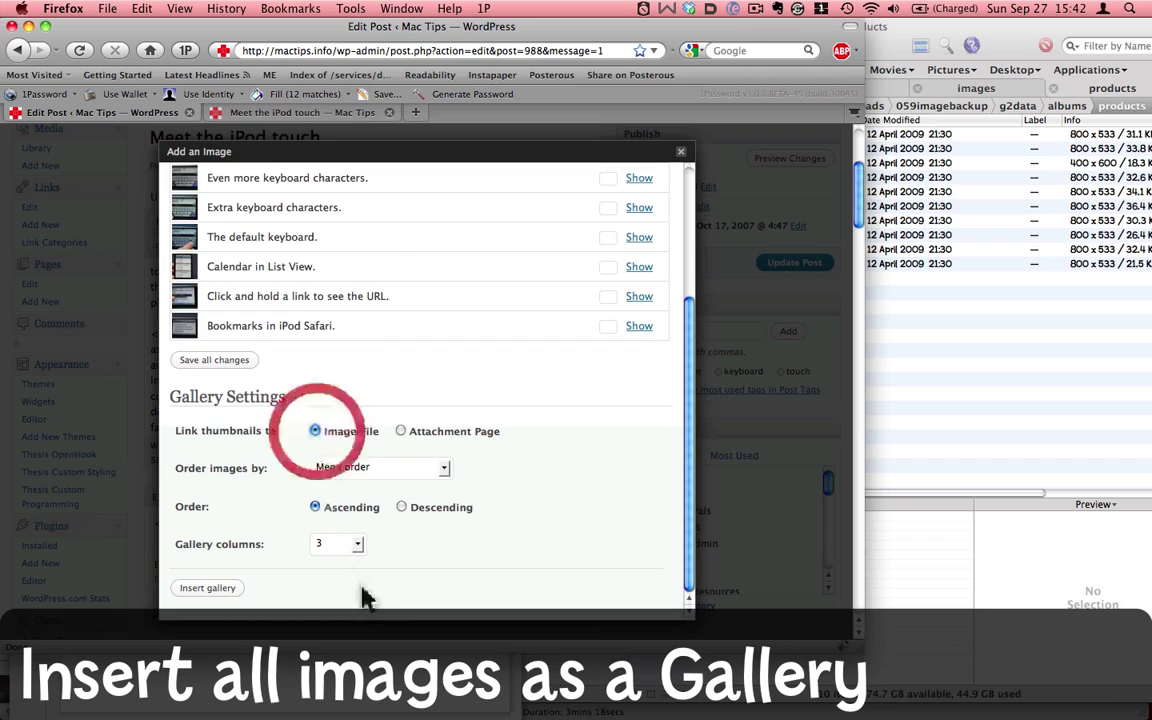
# Insert the gallery into the post, keeping Menu order, Ascending and 3 gallery columns
pyautogui.click(444, 470)
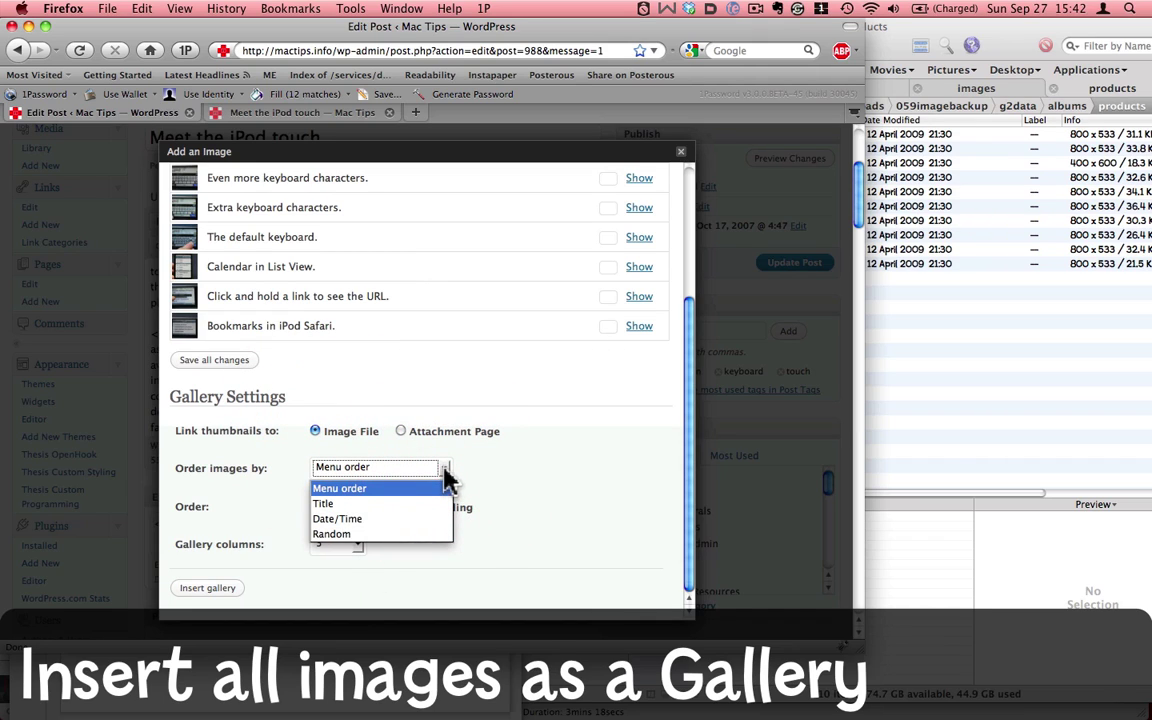
pyautogui.click(445, 470)
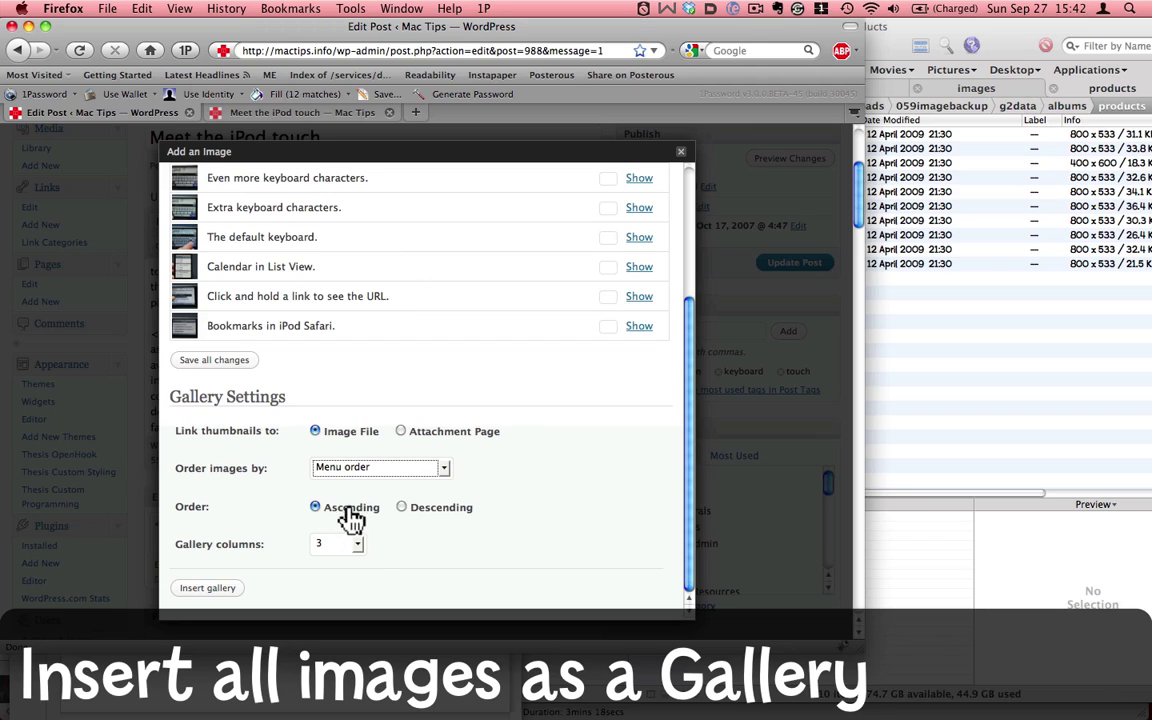
pyautogui.click(357, 543)
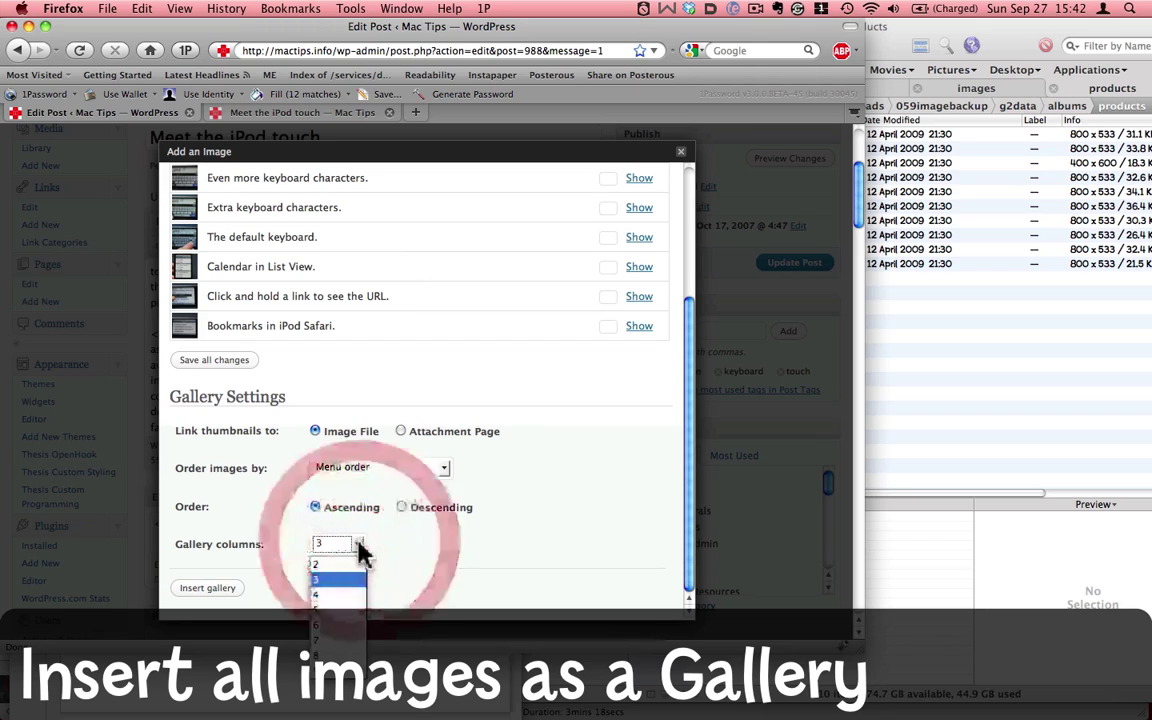
pyautogui.click(354, 548)
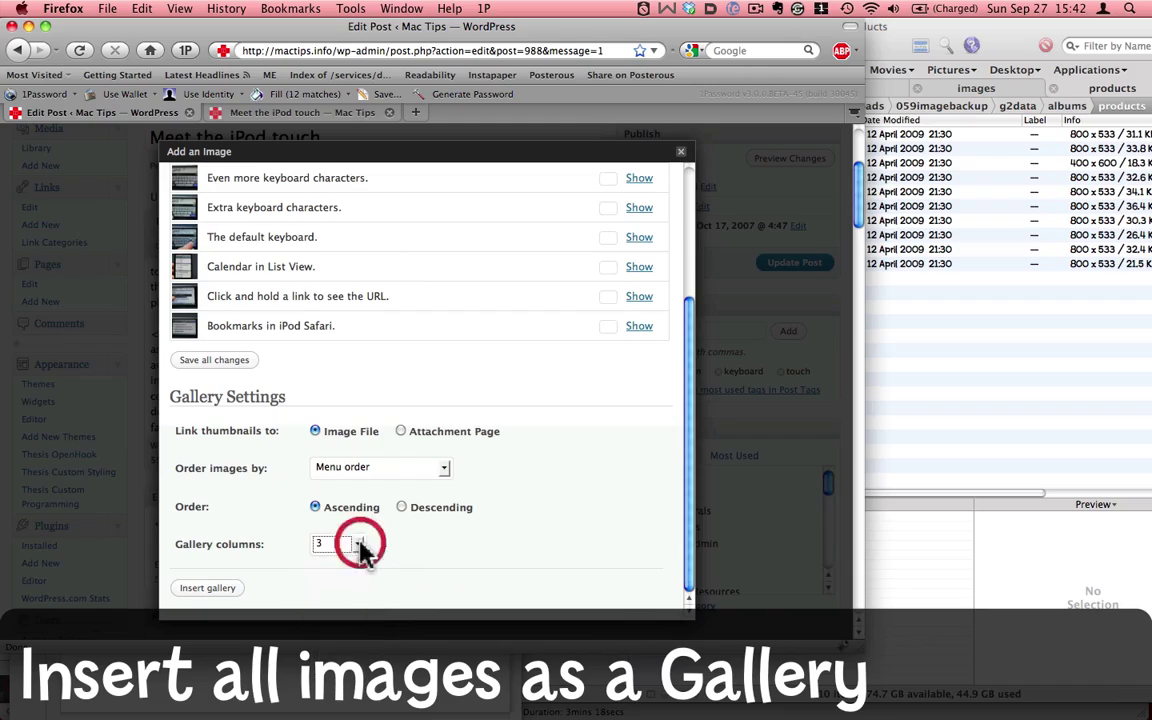
pyautogui.click(224, 590)
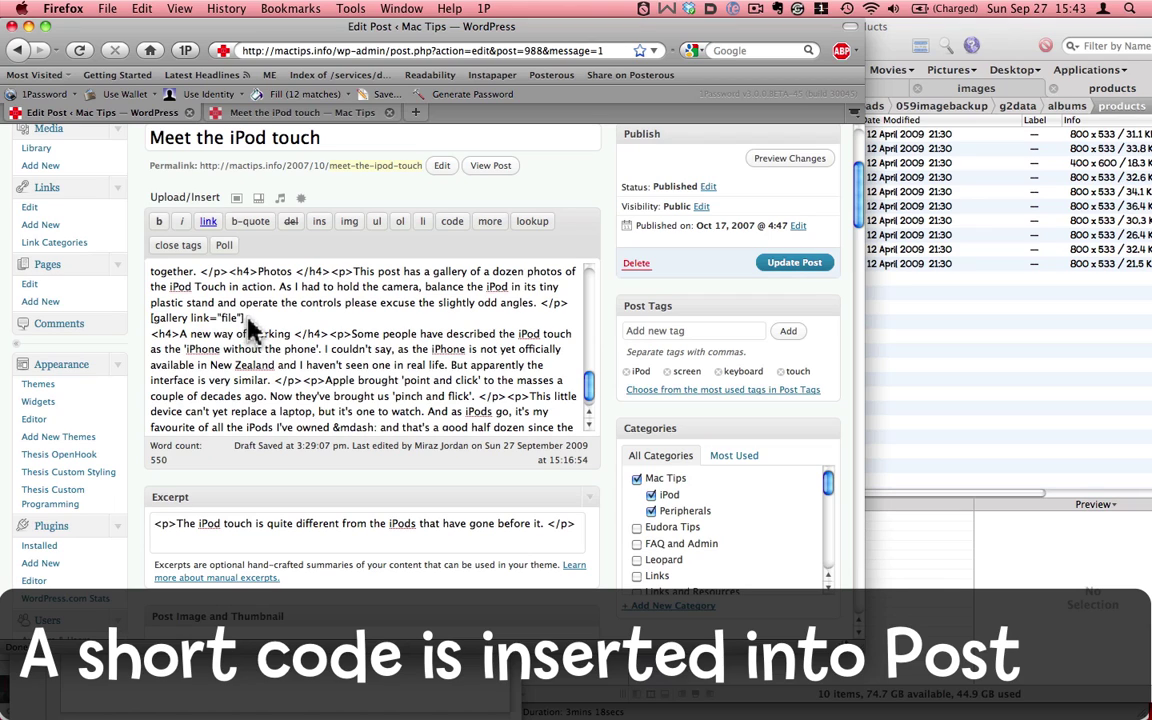
# Update the "Meet the iPod touch" post and request a preview of the changes
pyautogui.click(798, 264)
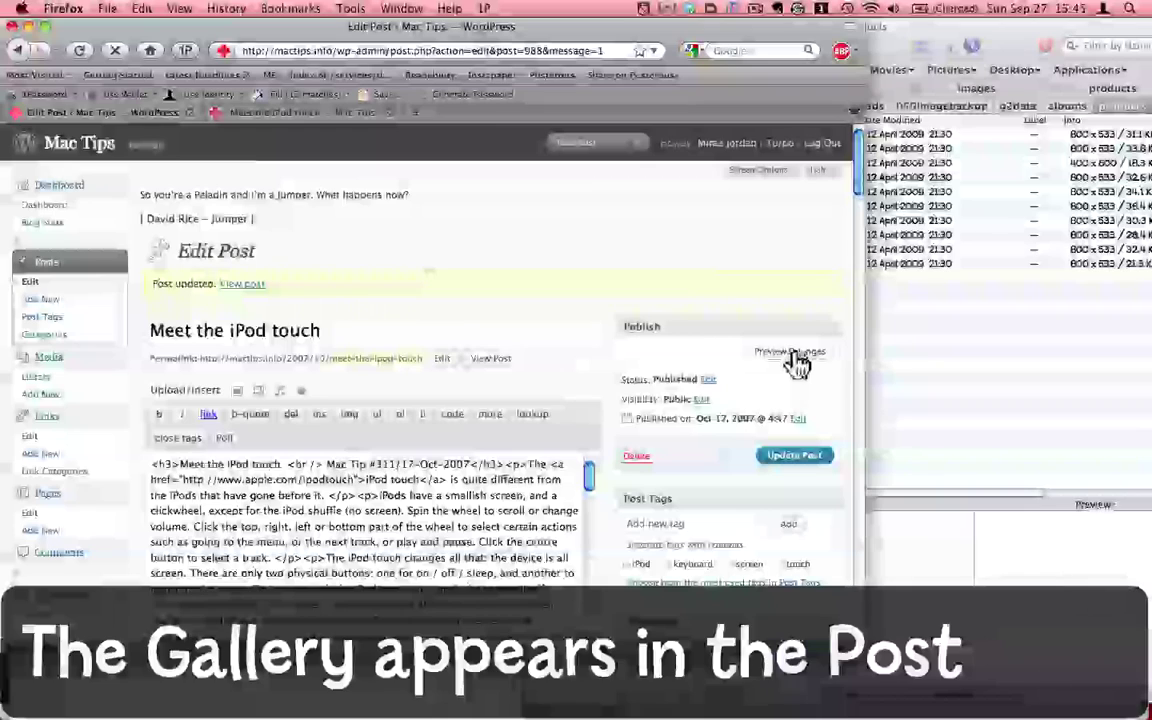
pyautogui.click(797, 360)
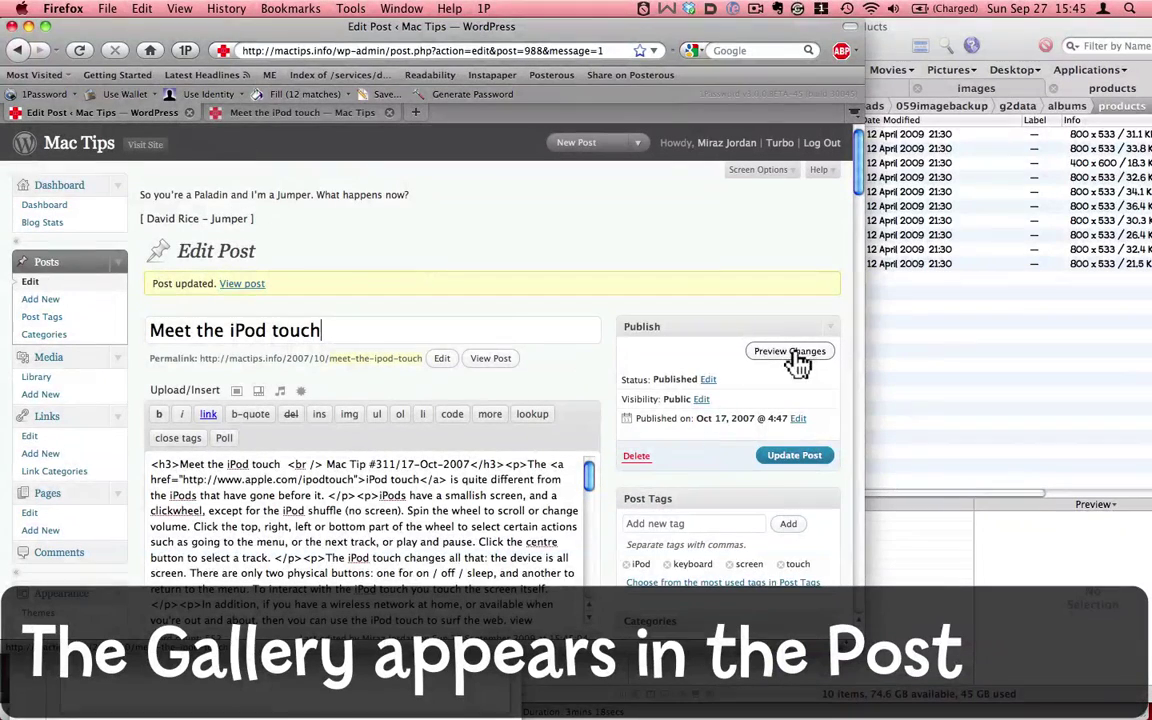
# Examine the gallery thumbnails and captions under the Photos heading in the post preview
pyautogui.click(336, 116)
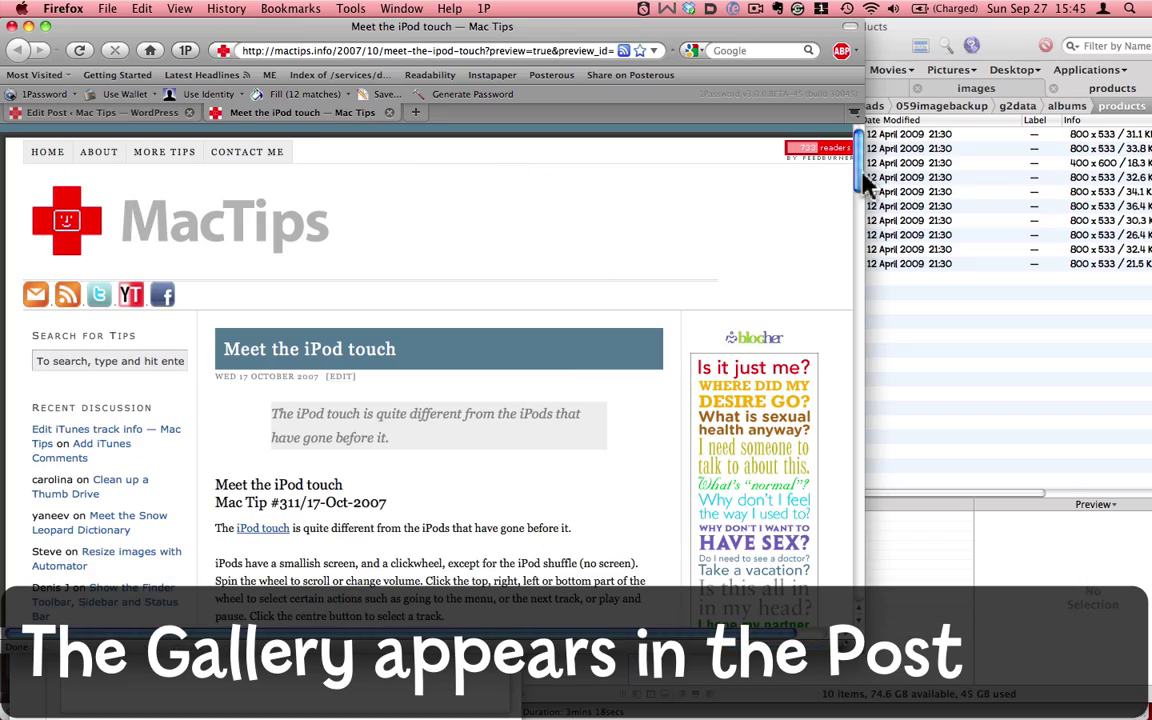
pyautogui.moveTo(858, 185); pyautogui.dragTo(860, 350)
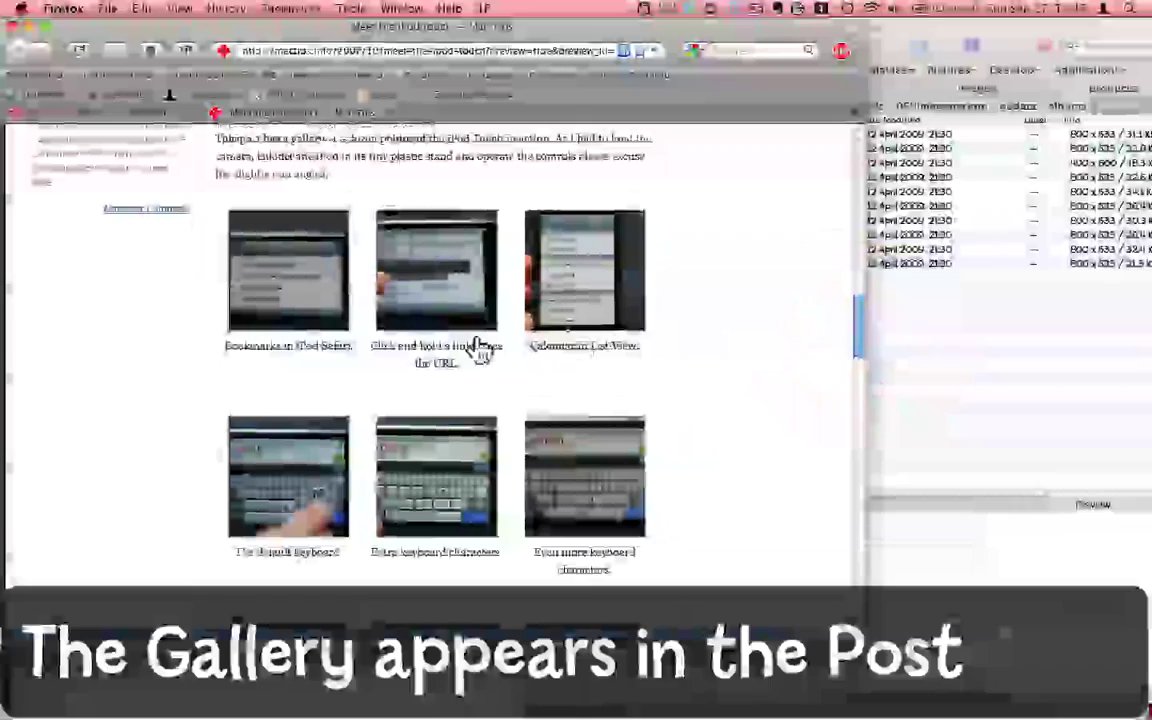
pyautogui.moveTo(859, 347); pyautogui.dragTo(833, 360)
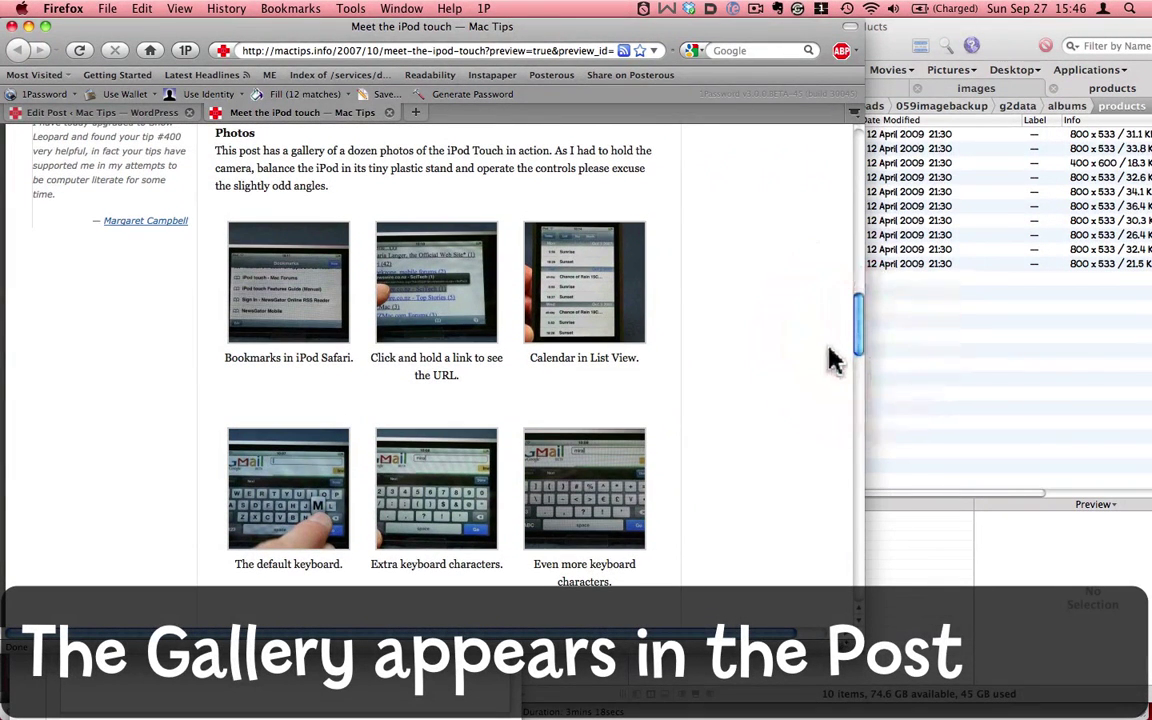